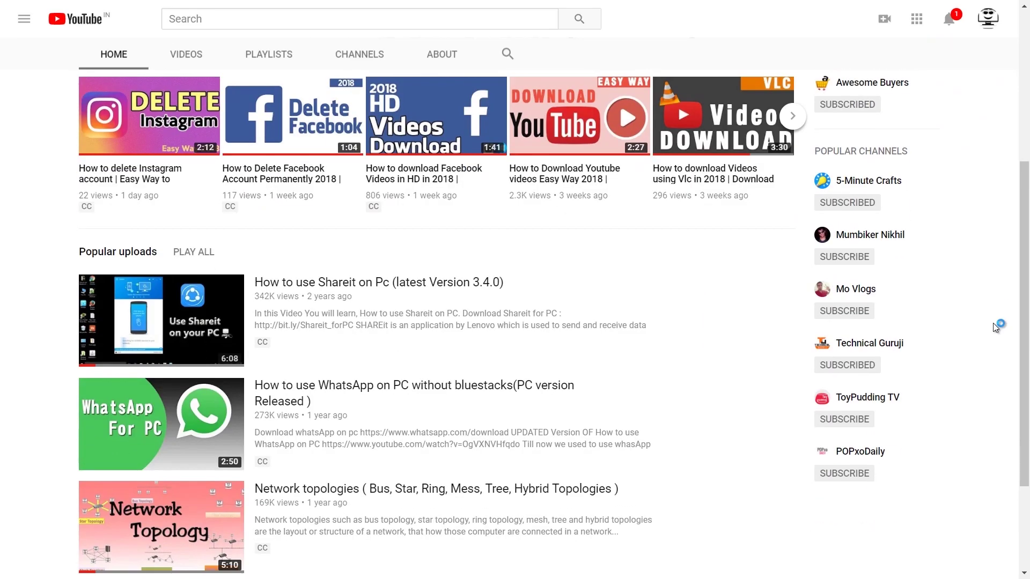
{"action": "scroll", "coordinate": [993, 322], "scroll_direction": "down", "scroll_amount": 2}
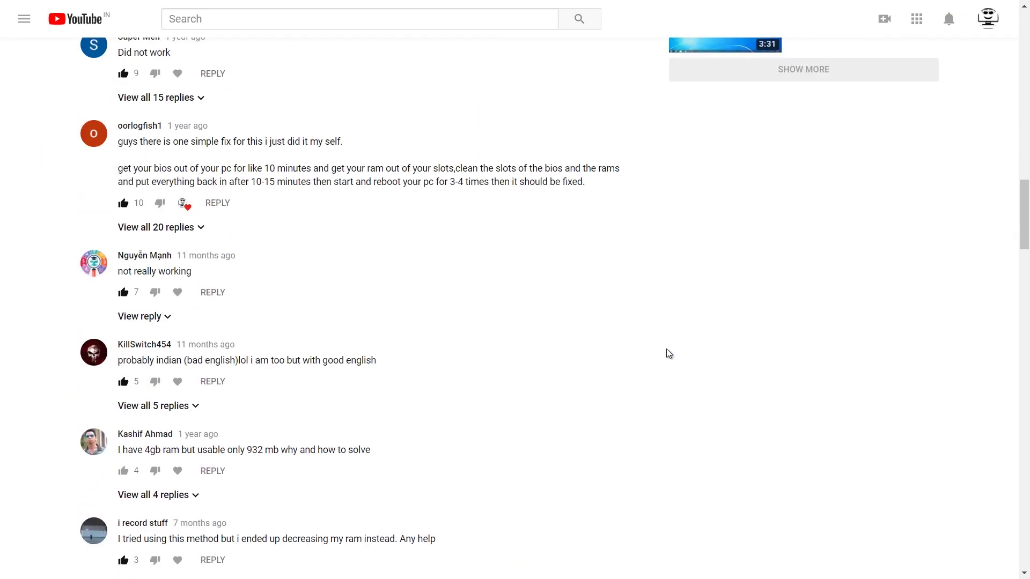
{"action": "scroll", "coordinate": [667, 354], "scroll_direction": "down", "scroll_amount": 2}
{"action": "scroll", "coordinate": [666, 354], "scroll_direction": "down", "scroll_amount": 2}
{"action": "scroll", "coordinate": [666, 354], "scroll_direction": "down", "scroll_amount": 2}
{"action": "scroll", "coordinate": [653, 355], "scroll_direction": "down", "scroll_amount": 3}
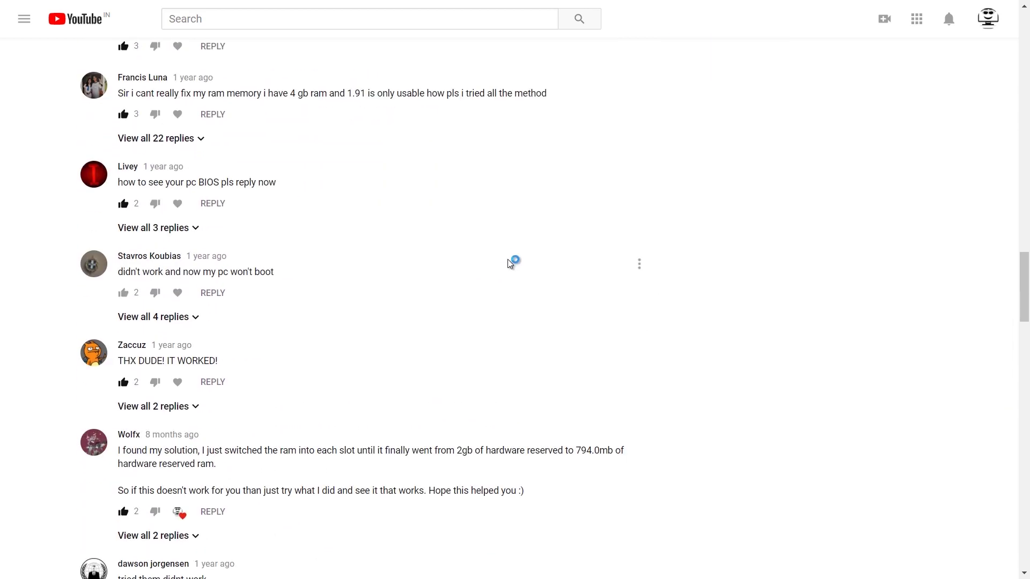
{"action": "scroll", "coordinate": [213, 321], "scroll_direction": "down", "scroll_amount": 3}
{"action": "scroll", "coordinate": [218, 383], "scroll_direction": "down", "scroll_amount": 1}
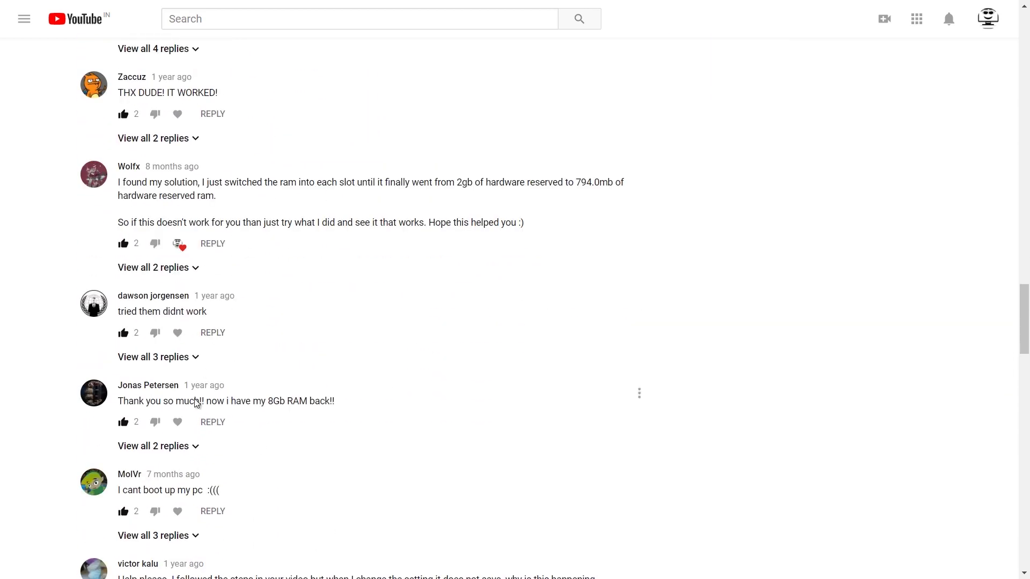
{"action": "scroll", "coordinate": [196, 403], "scroll_direction": "down", "scroll_amount": 2}
{"action": "scroll", "coordinate": [207, 398], "scroll_direction": "down", "scroll_amount": 2}
{"action": "scroll", "coordinate": [515, 329], "scroll_direction": "down", "scroll_amount": 1}
{"action": "scroll", "coordinate": [205, 458], "scroll_direction": "down", "scroll_amount": 1}
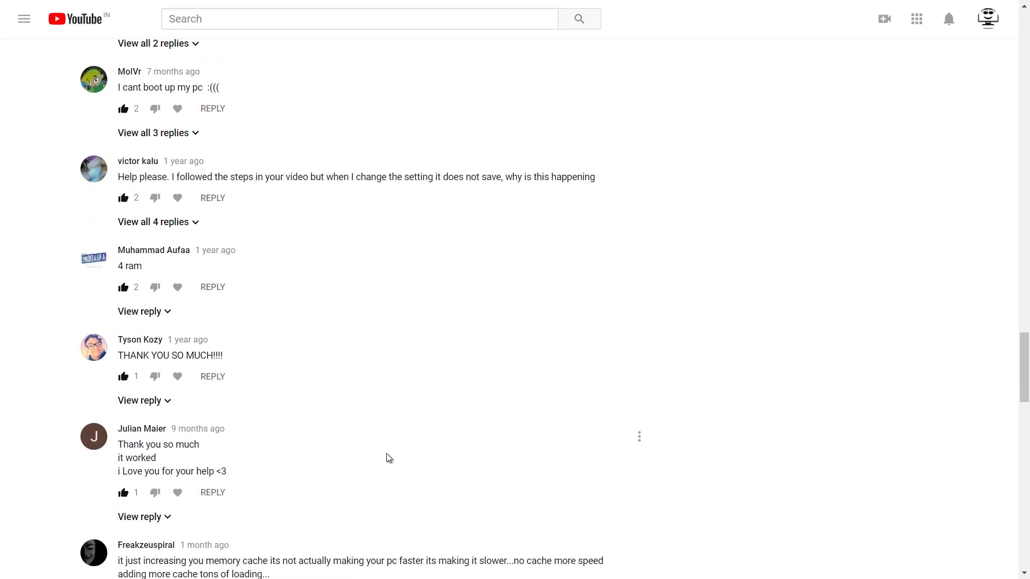
{"action": "scroll", "coordinate": [387, 458], "scroll_direction": "down", "scroll_amount": 1}
{"action": "scroll", "coordinate": [404, 435], "scroll_direction": "down", "scroll_amount": 1}
{"action": "scroll", "coordinate": [712, 475], "scroll_direction": "down", "scroll_amount": 1}
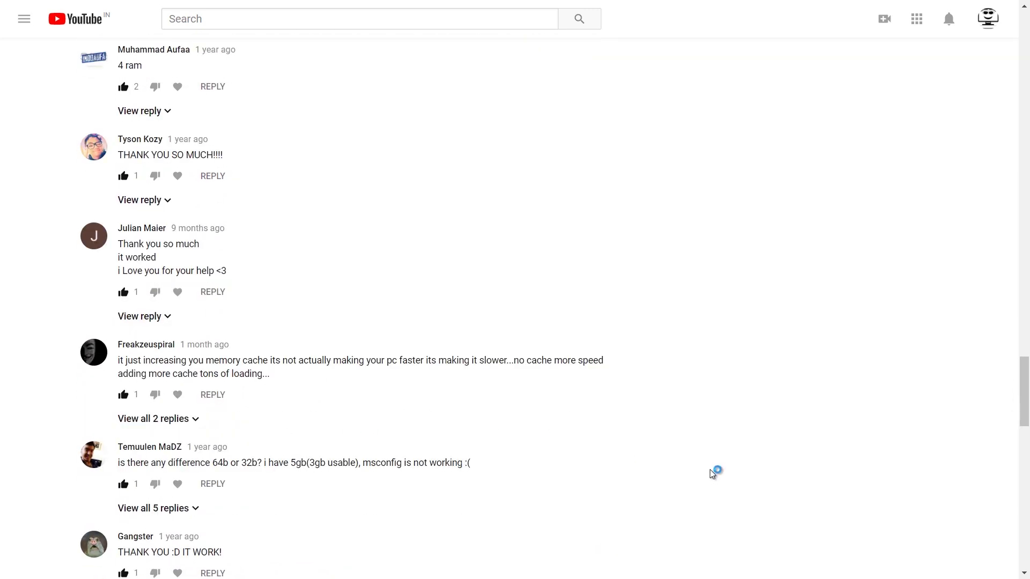
{"action": "scroll", "coordinate": [727, 474], "scroll_direction": "down", "scroll_amount": 1}
{"action": "scroll", "coordinate": [730, 473], "scroll_direction": "down", "scroll_amount": 2}
{"action": "scroll", "coordinate": [732, 472], "scroll_direction": "down", "scroll_amount": 1}
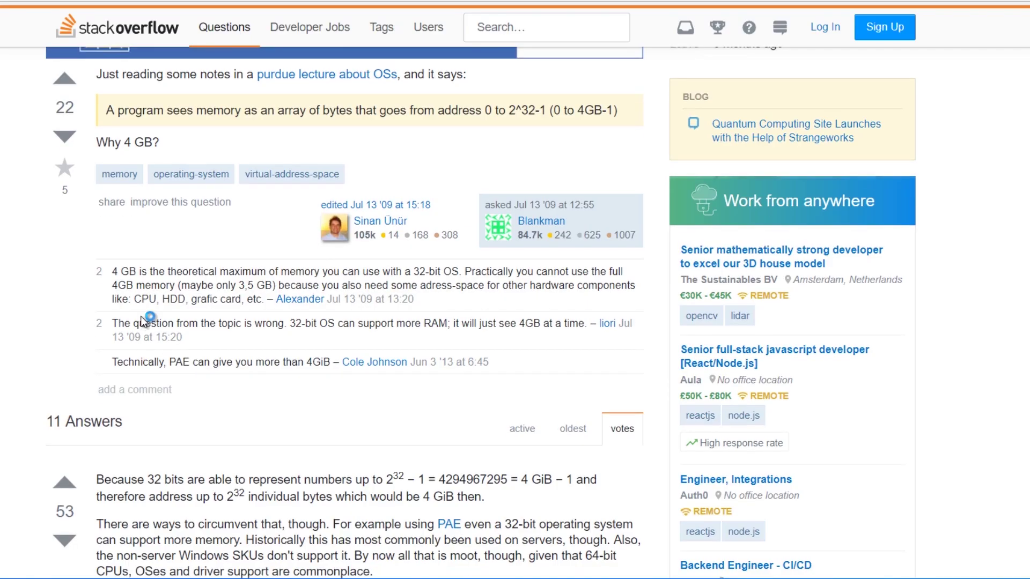
{"action": "scroll", "coordinate": [374, 95], "scroll_direction": "down", "scroll_amount": 1}
{"action": "scroll", "coordinate": [261, 350], "scroll_direction": "down", "scroll_amount": 2}
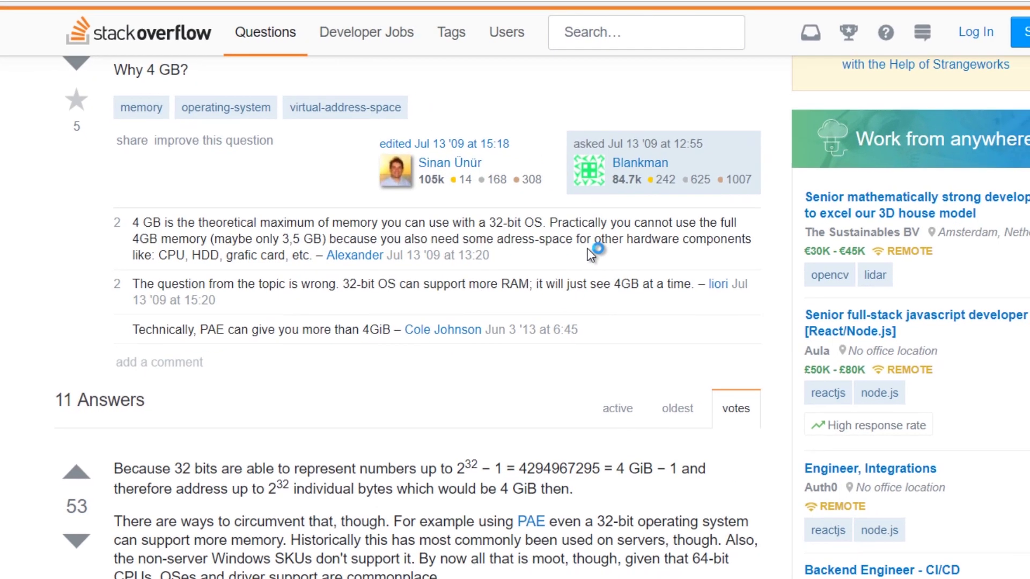
{"action": "scroll", "coordinate": [398, 273], "scroll_direction": "down", "scroll_amount": 2}
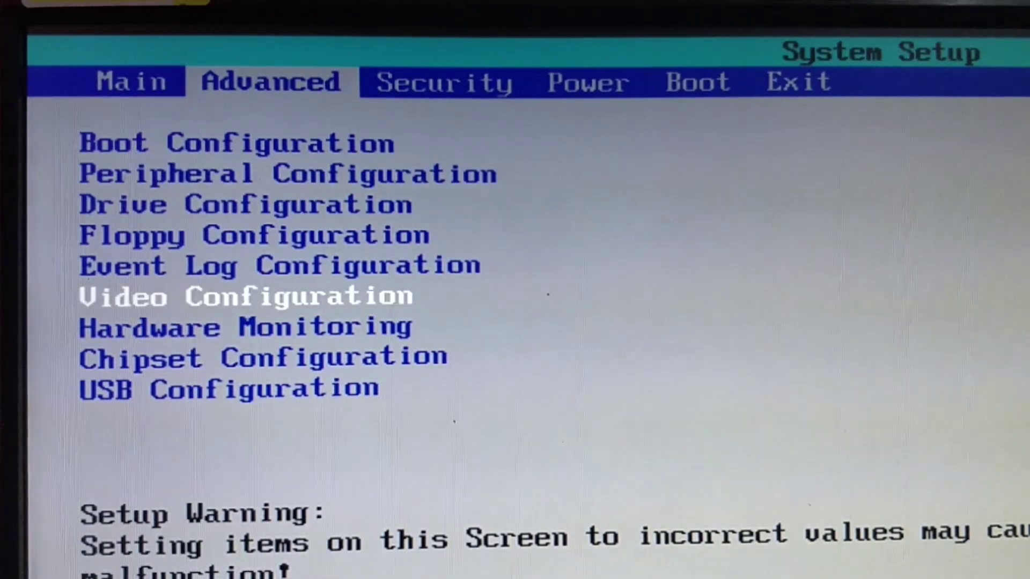
In Advanced > Video Configuration, set DVMT Mode to FIXED
{"action": "key", "text": "Return"}
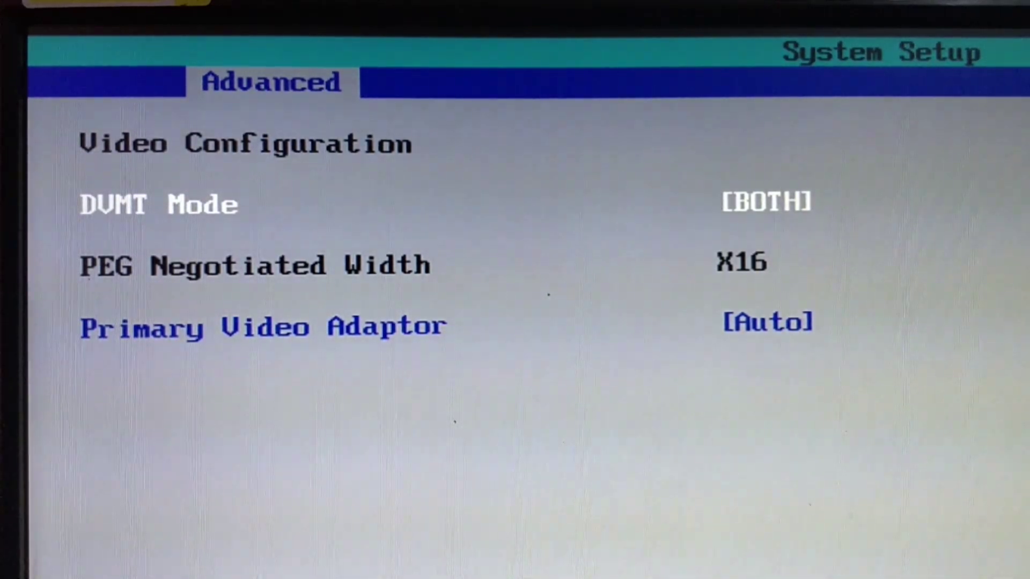
{"action": "key", "text": "Return"}
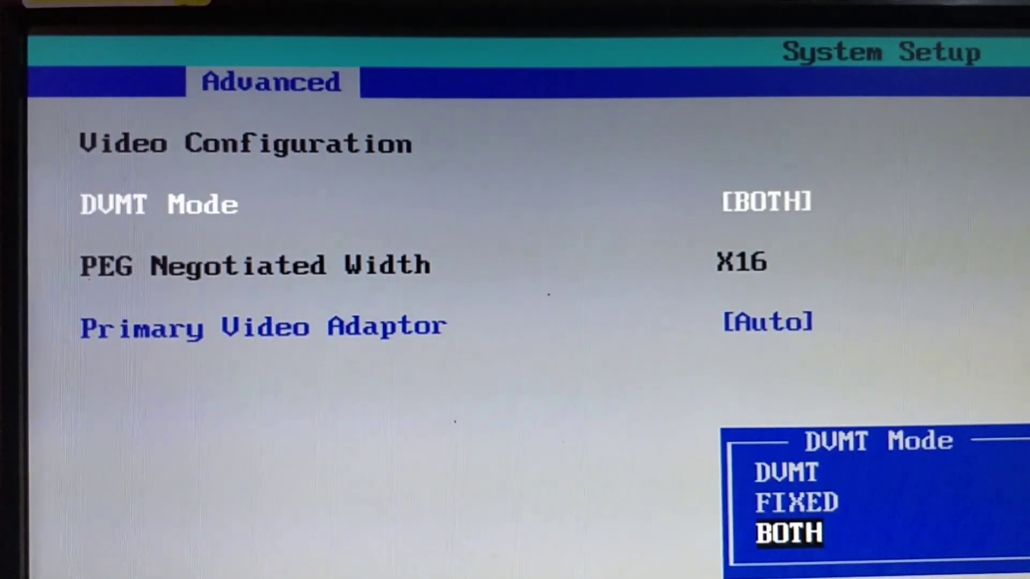
{"action": "key", "text": "Up"}
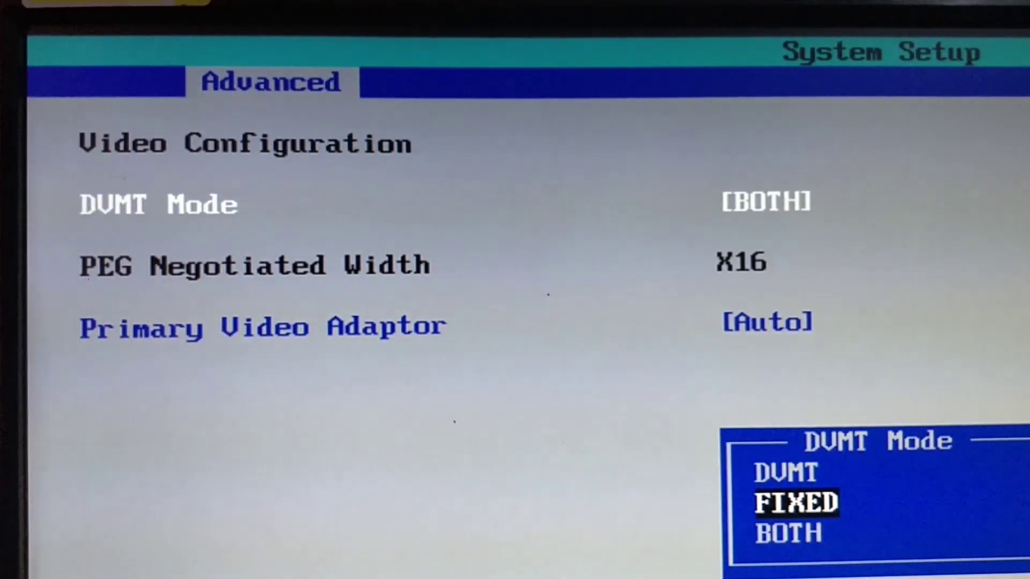
{"action": "key", "text": "Return"}
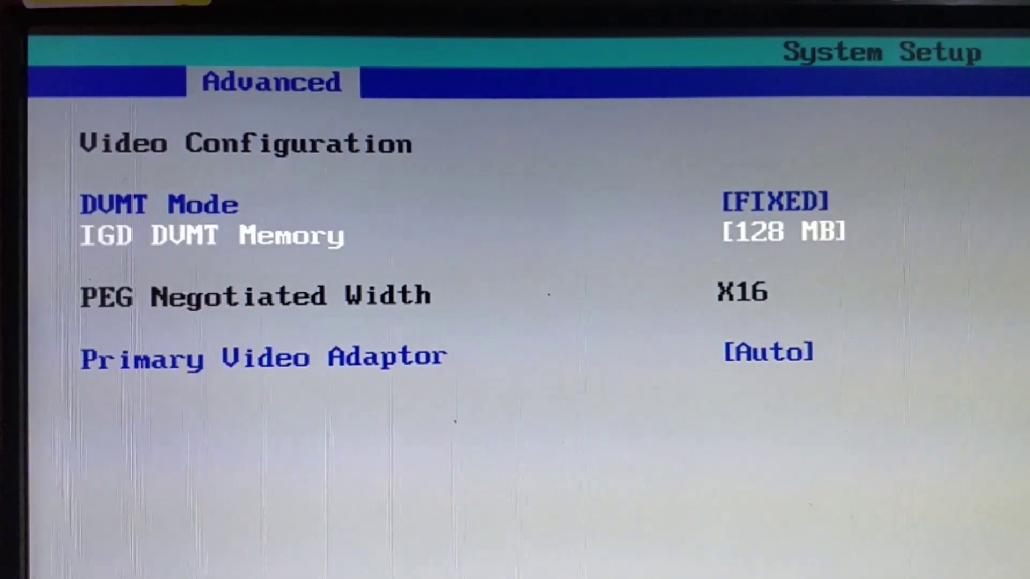
Set IGD DVMT Memory to 32 MB instead of 128 MB and return to DVMT Mode
{"action": "key", "text": "Return"}
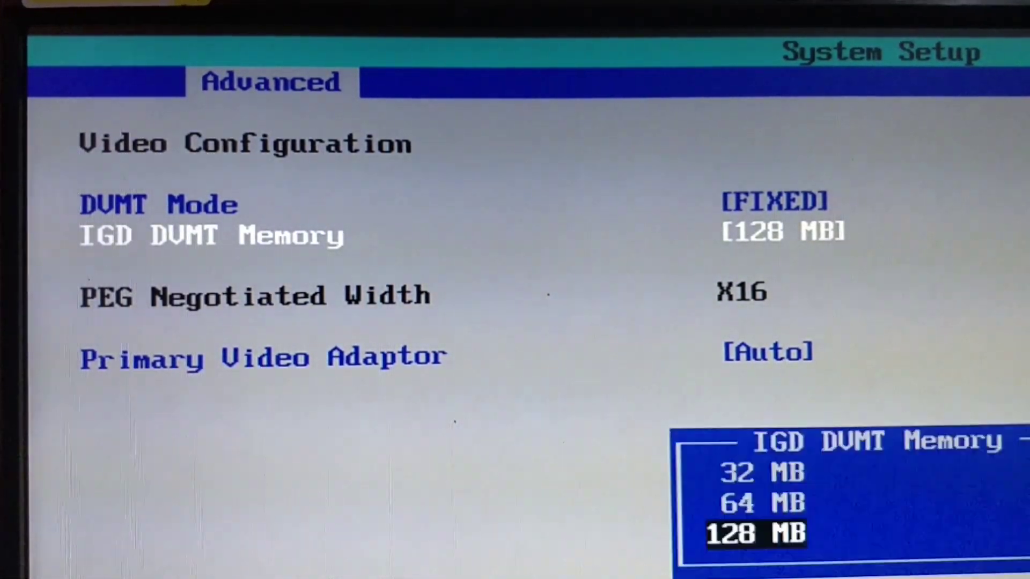
{"action": "key", "text": "Up"}
{"action": "key", "text": "Up"}
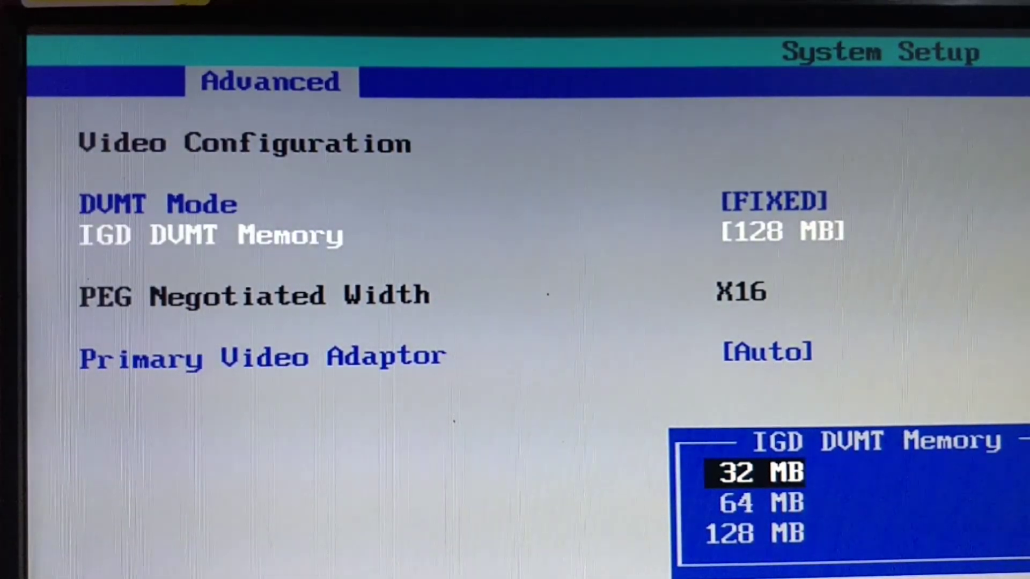
{"action": "key", "text": "Down"}
{"action": "key", "text": "Down"}
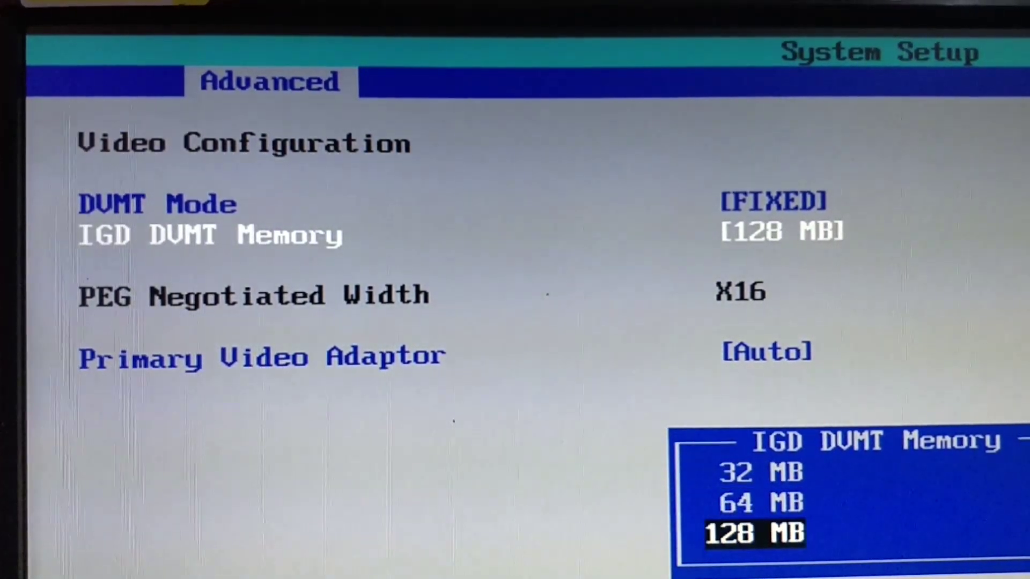
{"action": "key", "text": "Down"}
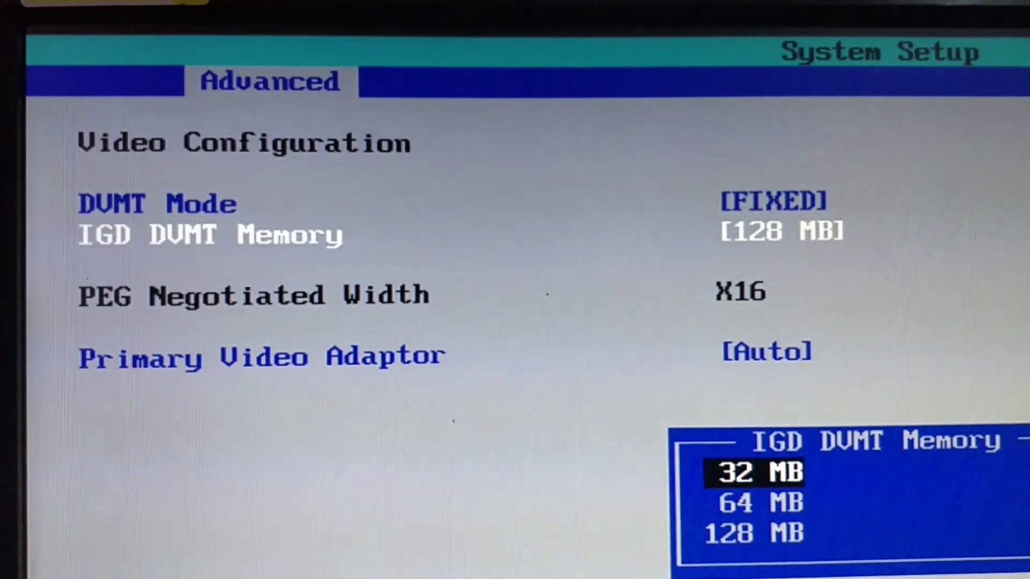
{"action": "key", "text": "Return"}
{"action": "key", "text": "Return"}
{"action": "key", "text": "Return"}
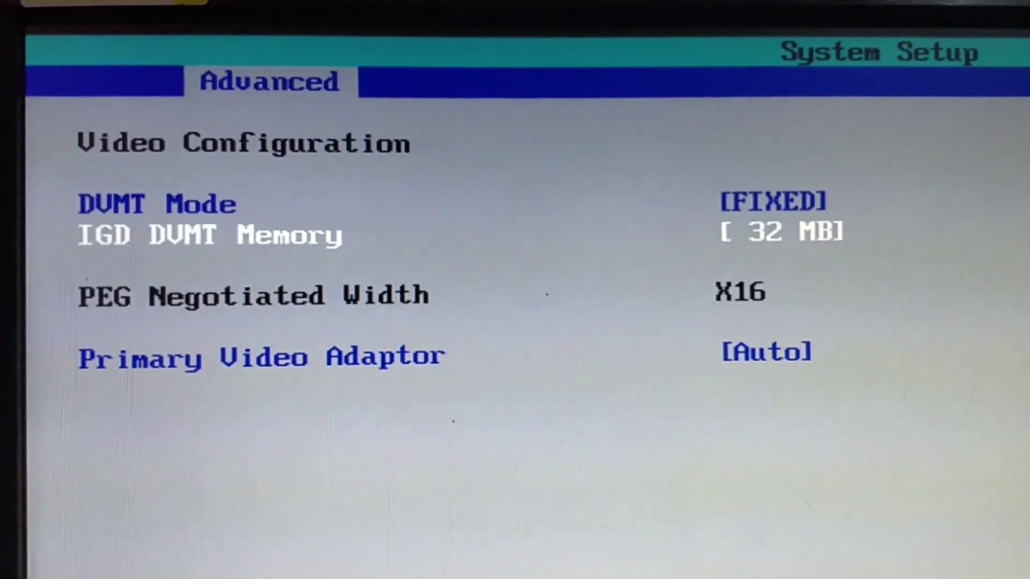
{"action": "key", "text": "Up"}
Try DVMT Mode as DVMT and browse memory sizes up to Maximum DVMT, keeping 32 MB
{"action": "key", "text": "Return"}
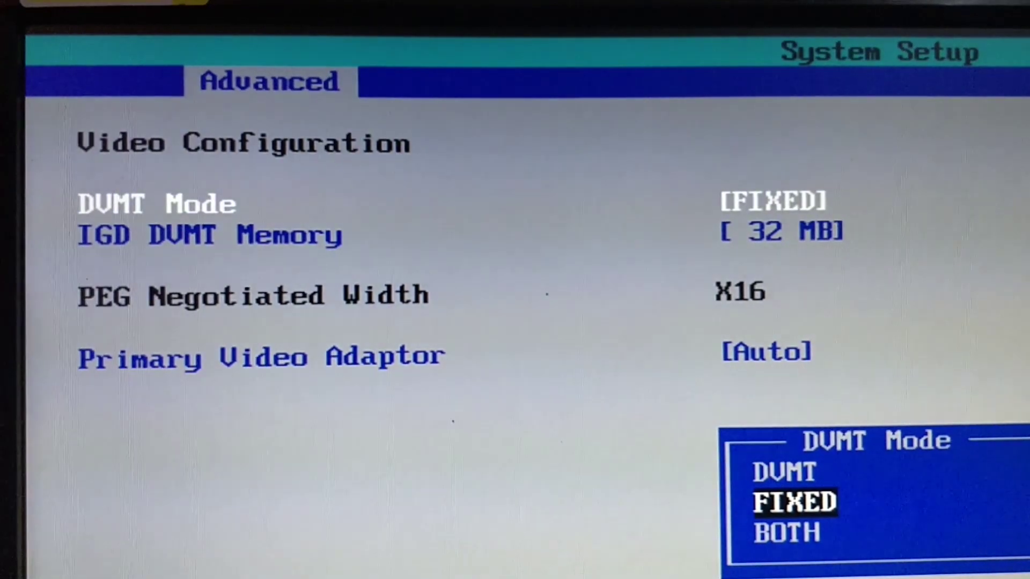
{"action": "key", "text": "Down"}
{"action": "key", "text": "Up"}
{"action": "key", "text": "Up"}
{"action": "key", "text": "Return"}
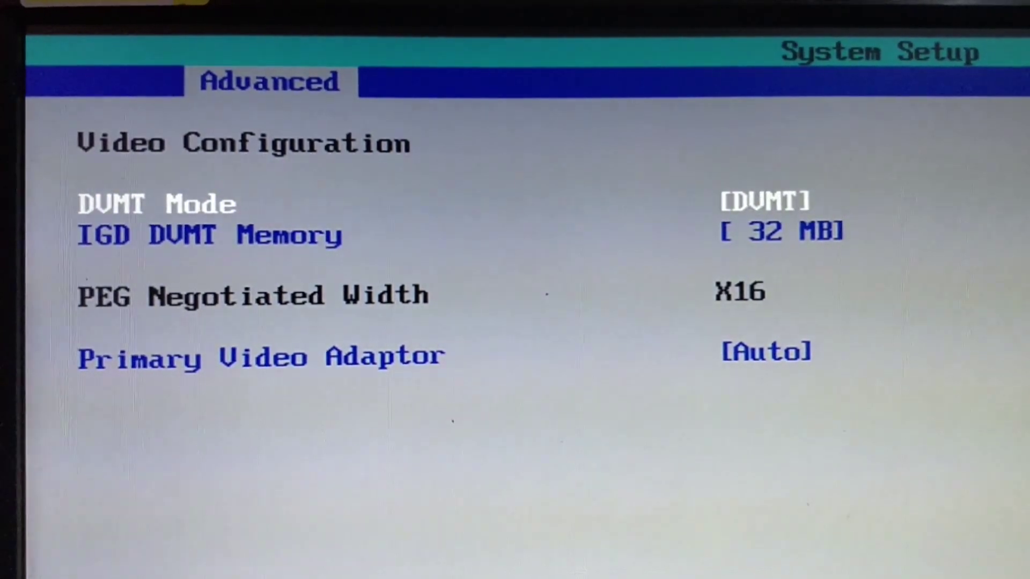
{"action": "key", "text": "Down"}
{"action": "key", "text": "Return"}
{"action": "key", "text": "Down"}
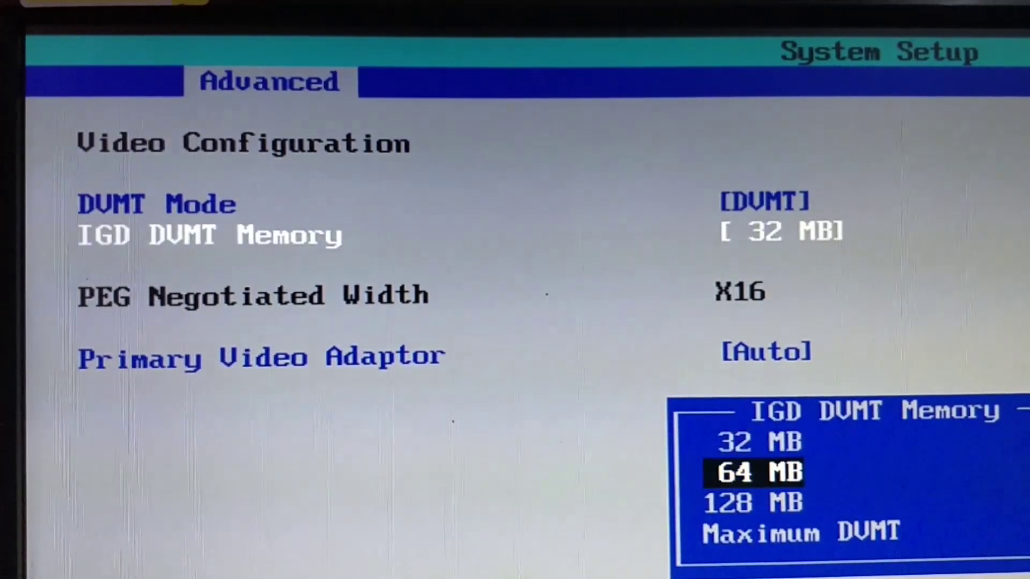
{"action": "key", "text": "Down"}
{"action": "key", "text": "Down"}
{"action": "key", "text": "Escape"}
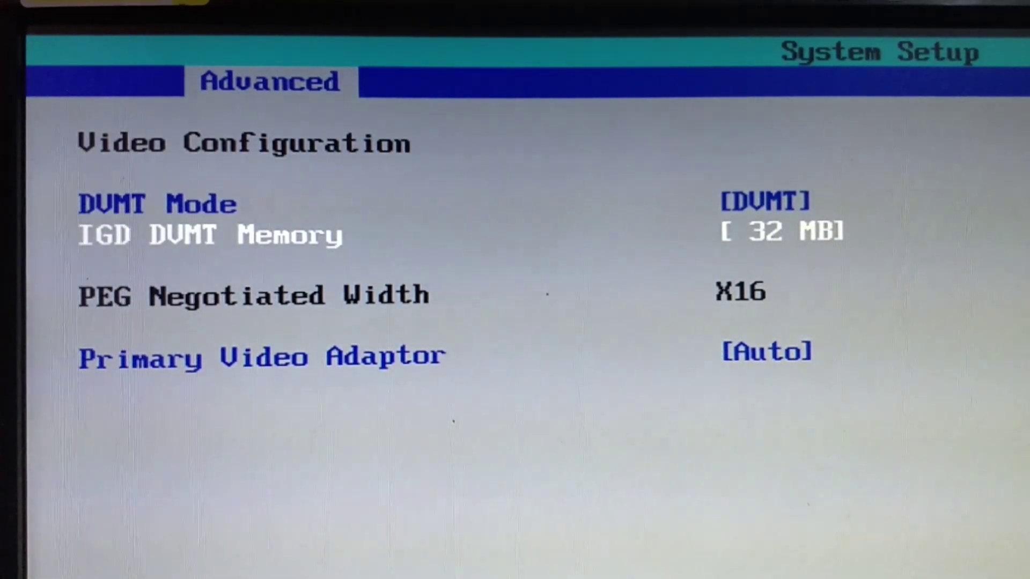
Set DVMT Mode back to BOTH so the separate memory size setting disappears
{"action": "key", "text": "Up"}
{"action": "key", "text": "Return"}
{"action": "key", "text": "Down"}
{"action": "key", "text": "Down"}
{"action": "key", "text": "Return"}
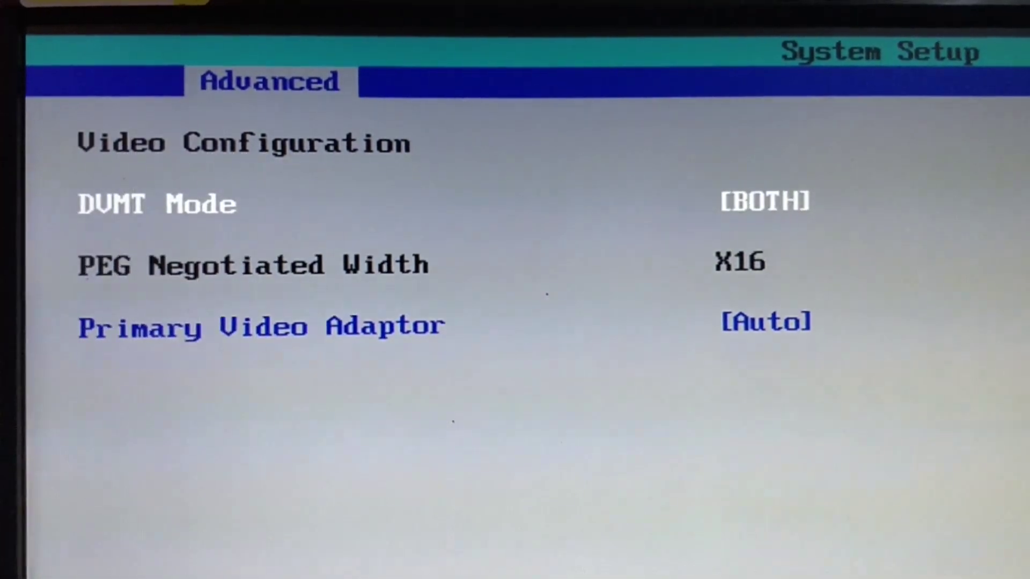
Review the Primary Video Adaptor choices (PCIe, IGD) and keep it on Auto
{"action": "key", "text": "Down"}
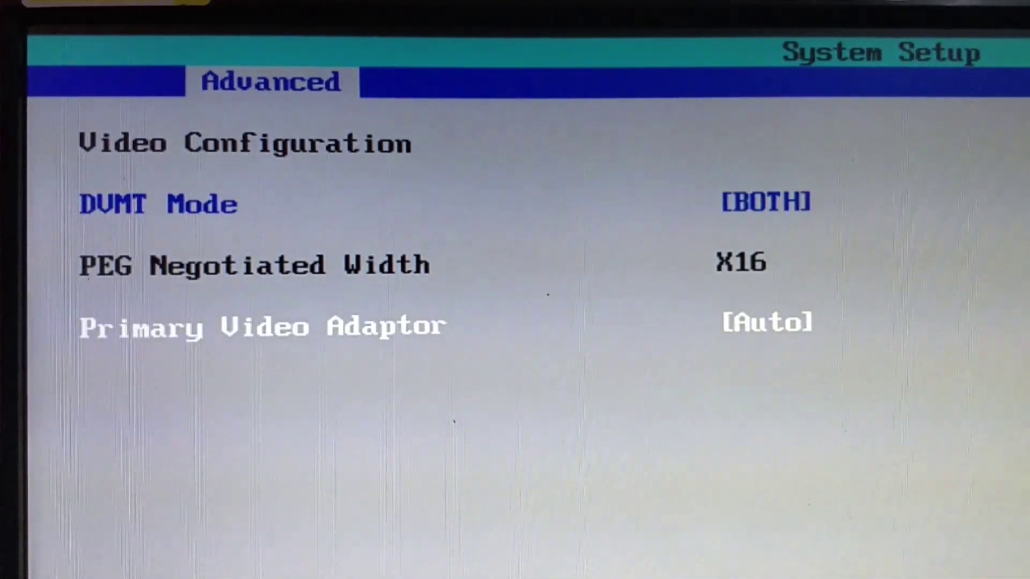
{"action": "key", "text": "Return"}
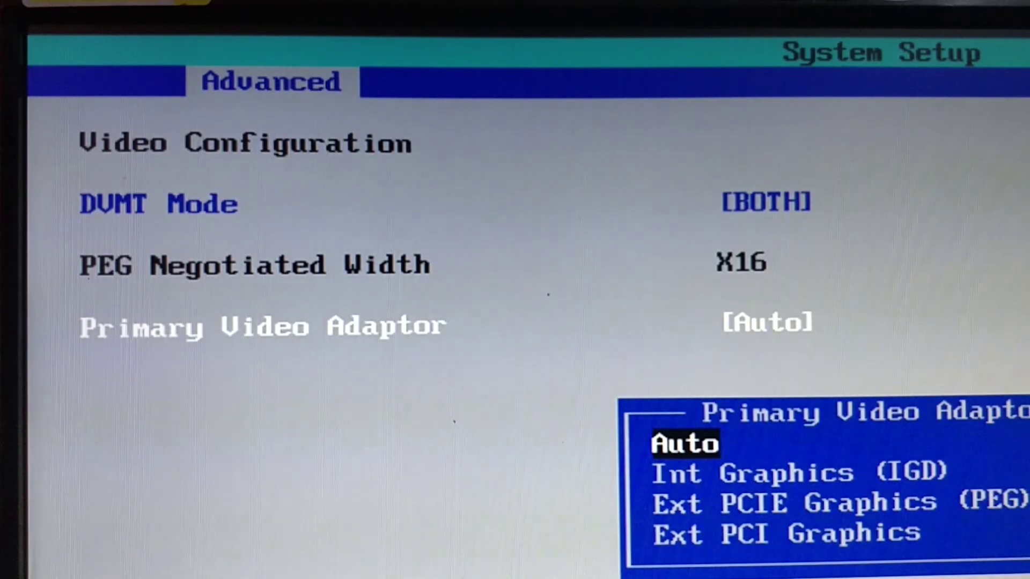
{"action": "key", "text": "Down"}
{"action": "key", "text": "Down"}
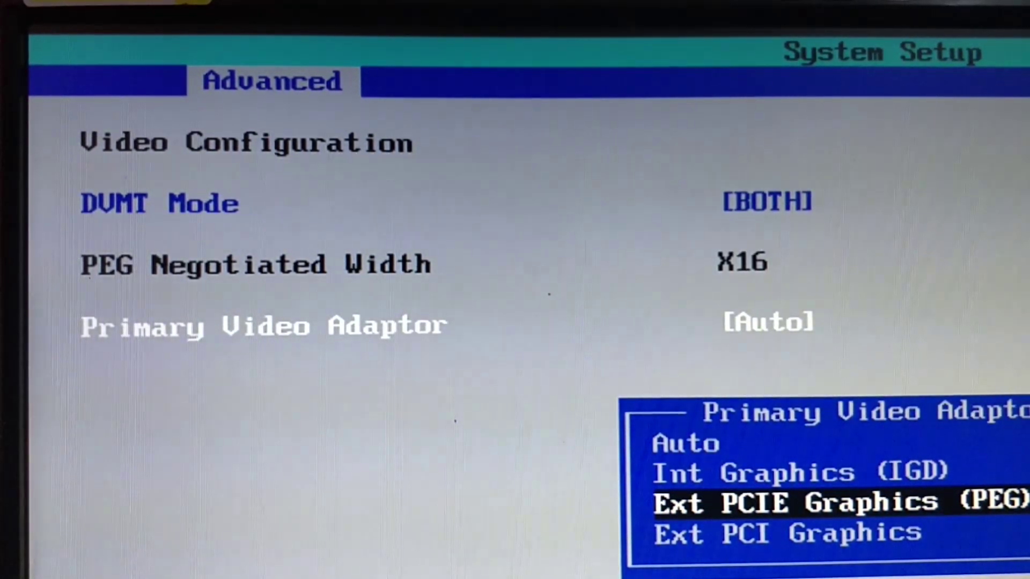
{"action": "key", "text": "Up"}
{"action": "key", "text": "Up"}
{"action": "key", "text": "Down"}
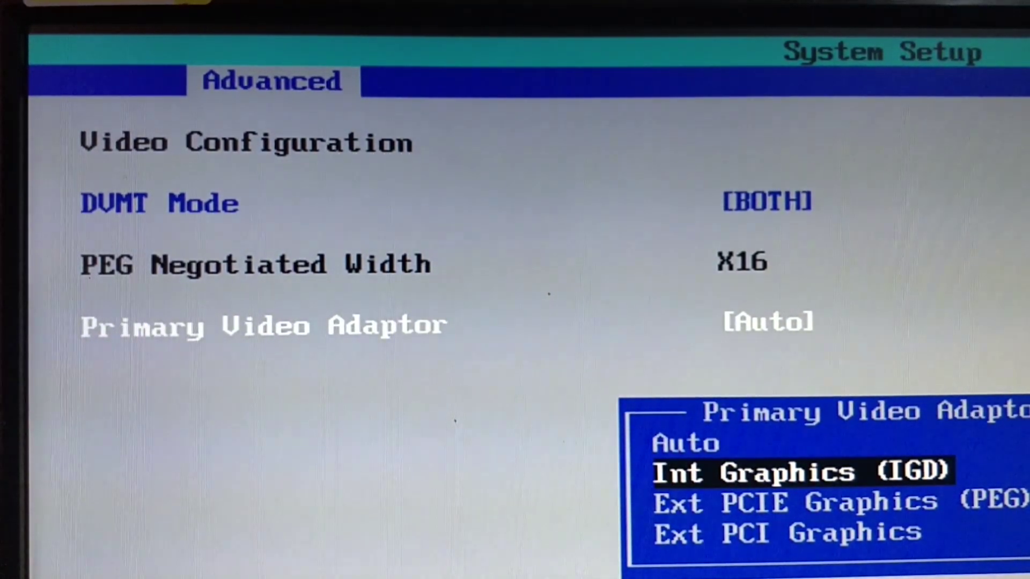
{"action": "key", "text": "Return"}
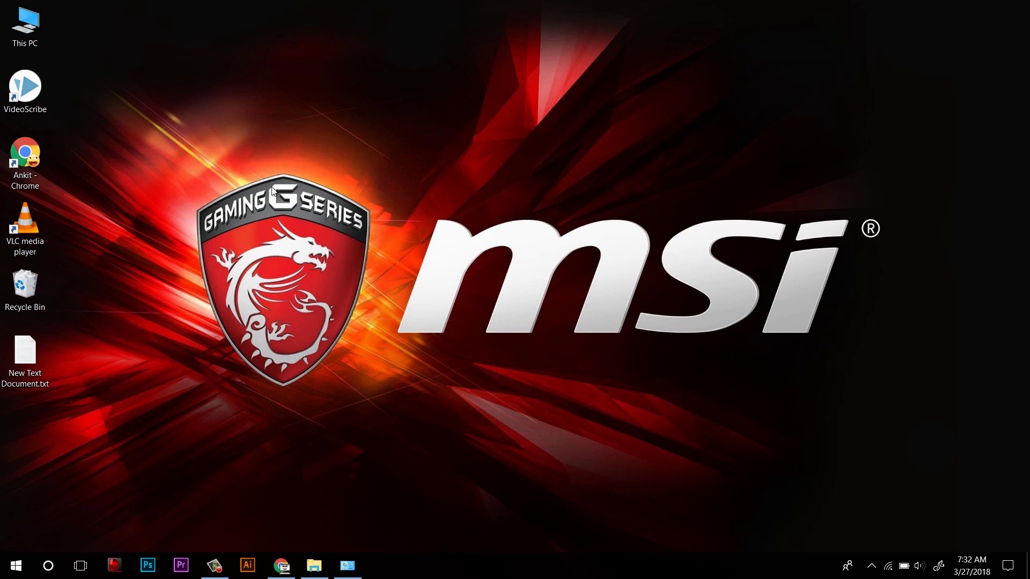
From This PC's Properties, reach Performance Options > Advanced > Virtual Memory settings
{"action": "right_click", "coordinate": [15, 18]}
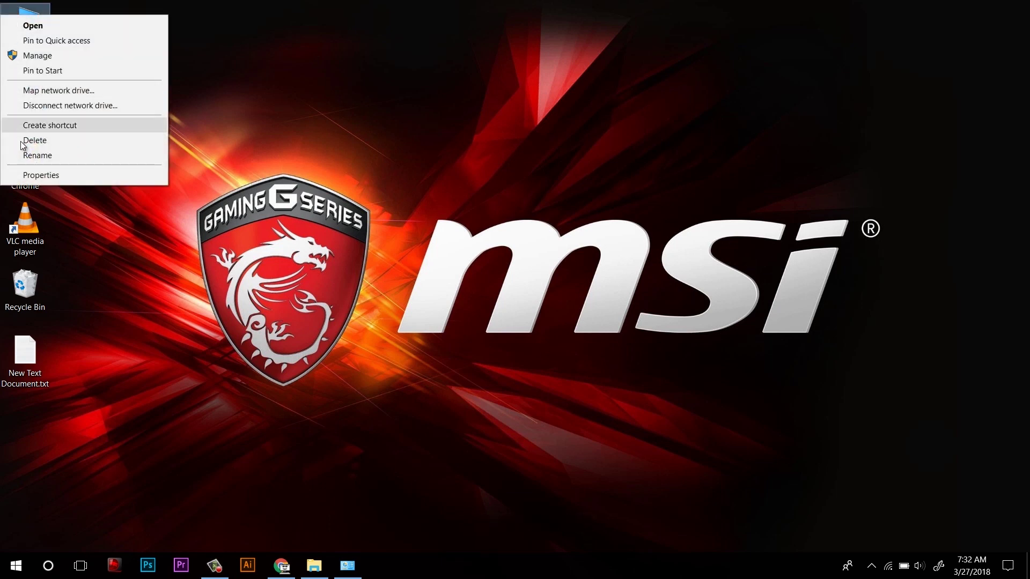
{"action": "left_click", "coordinate": [56, 174]}
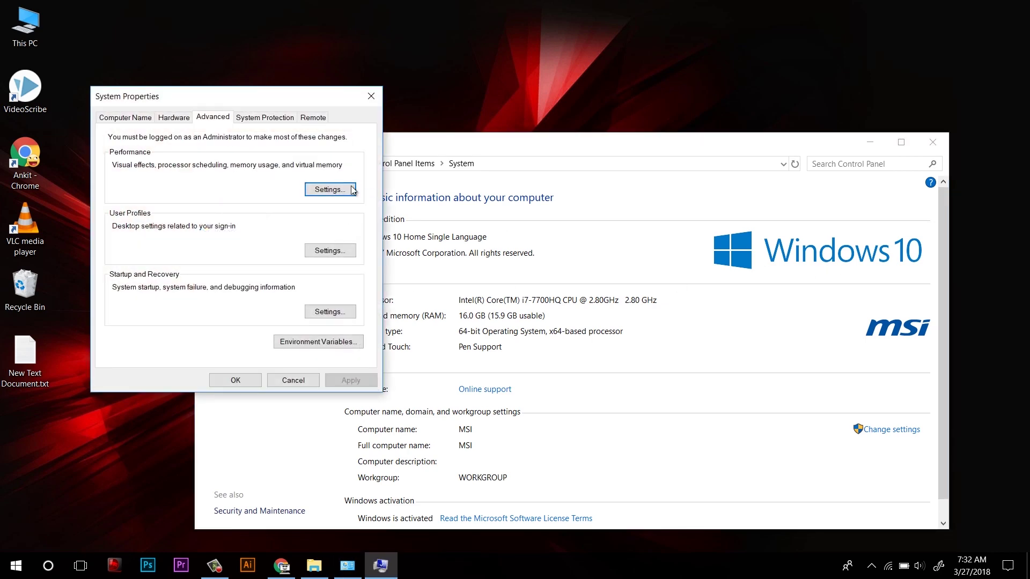
{"action": "left_click", "coordinate": [320, 193]}
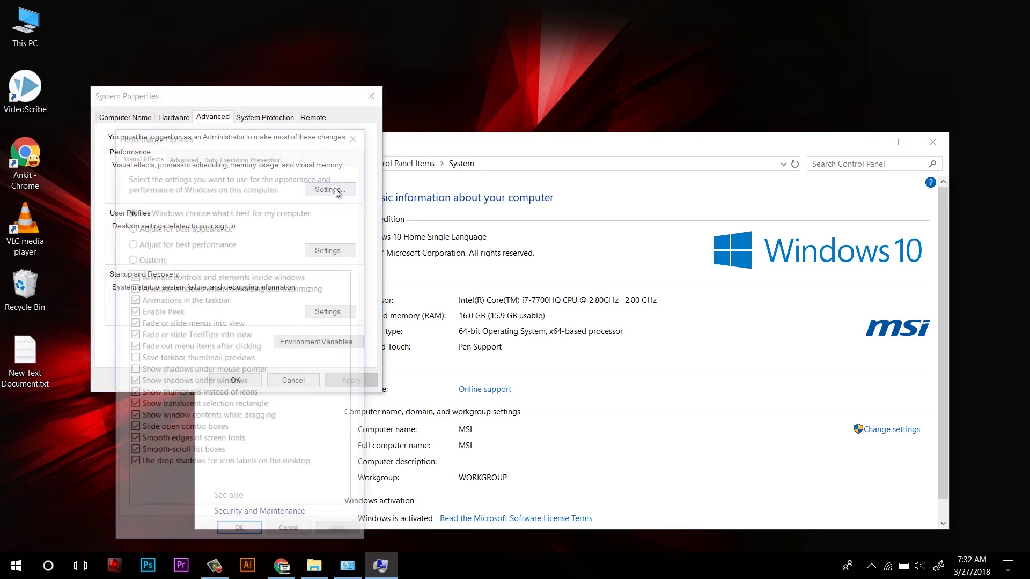
{"action": "left_click", "coordinate": [183, 160]}
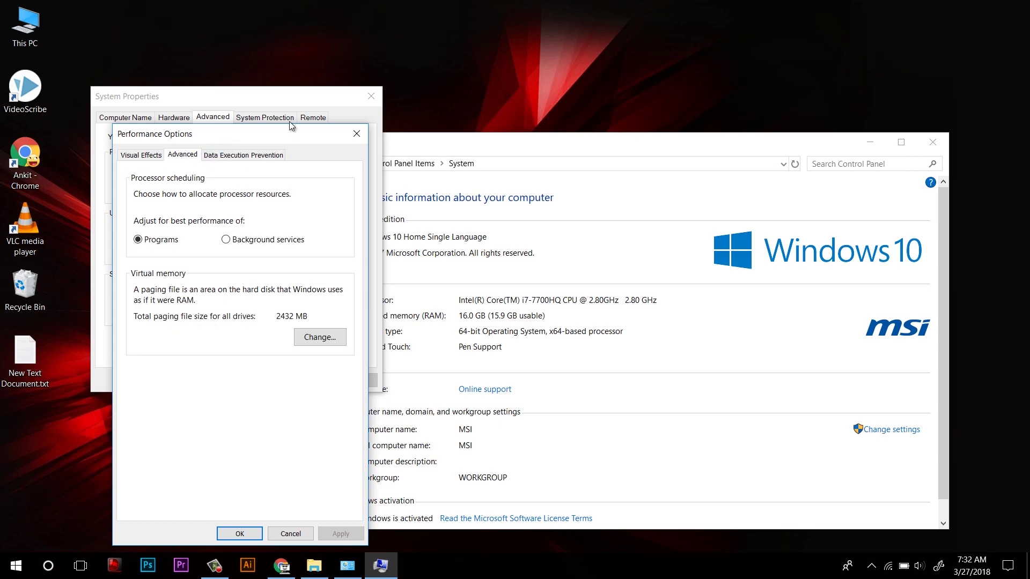
{"action": "left_click_drag", "start_coordinate": [291, 127], "coordinate": [363, 90]}
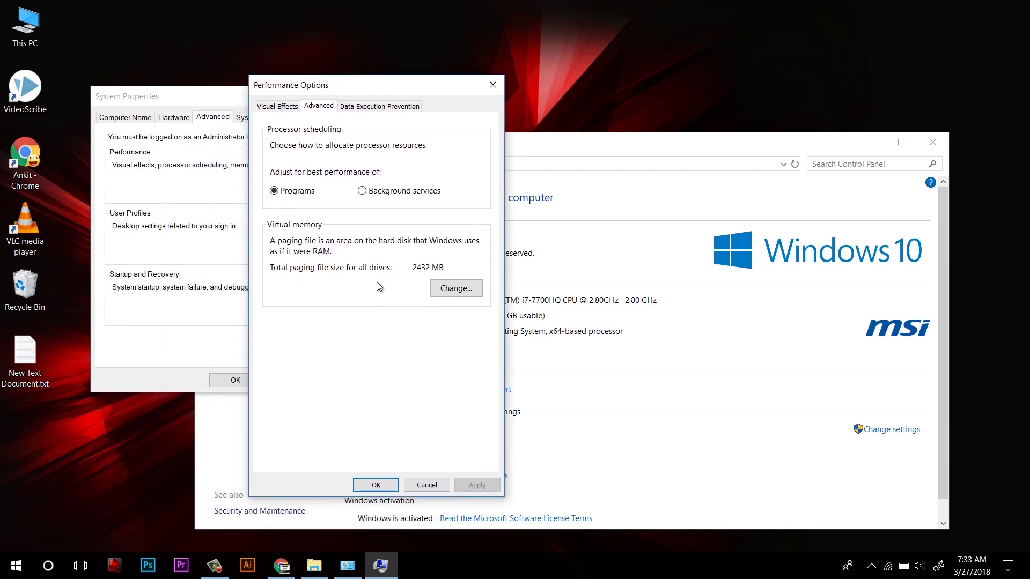
{"action": "left_click", "coordinate": [469, 290]}
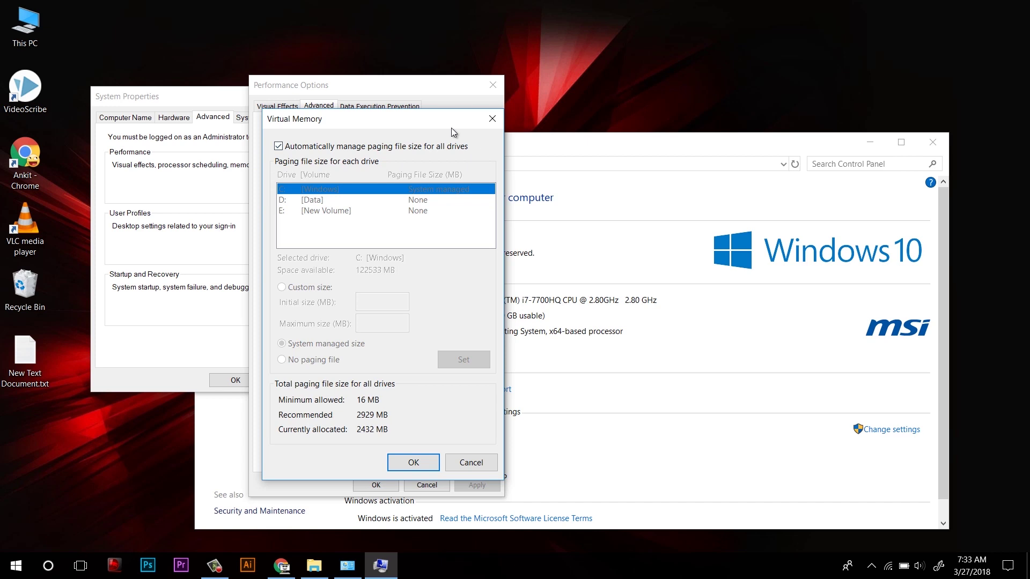
Toggle 'Automatically manage paging file size' off and on, leaving it automatic, and close
{"action": "left_click", "coordinate": [305, 148]}
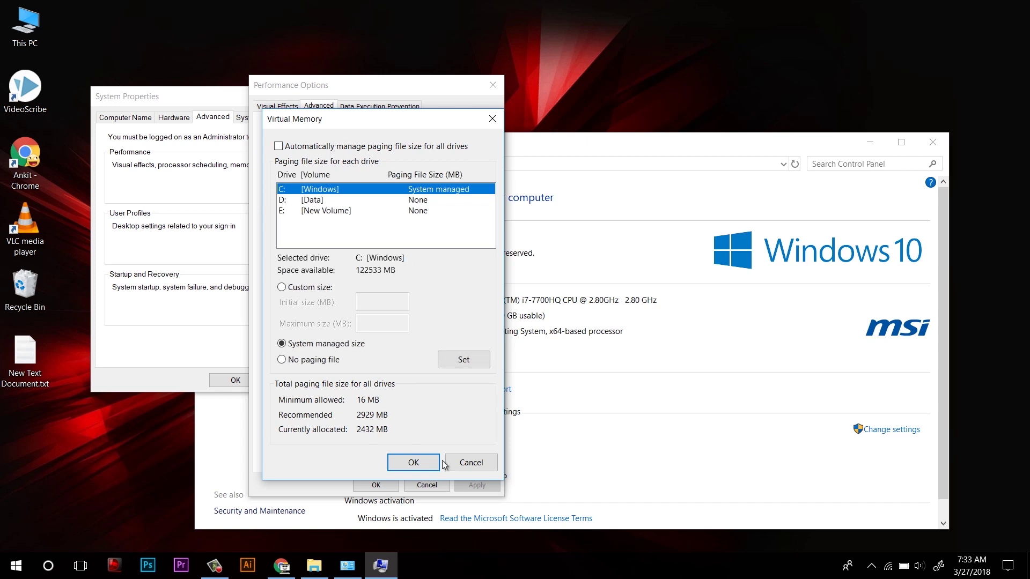
{"action": "left_click", "coordinate": [319, 148]}
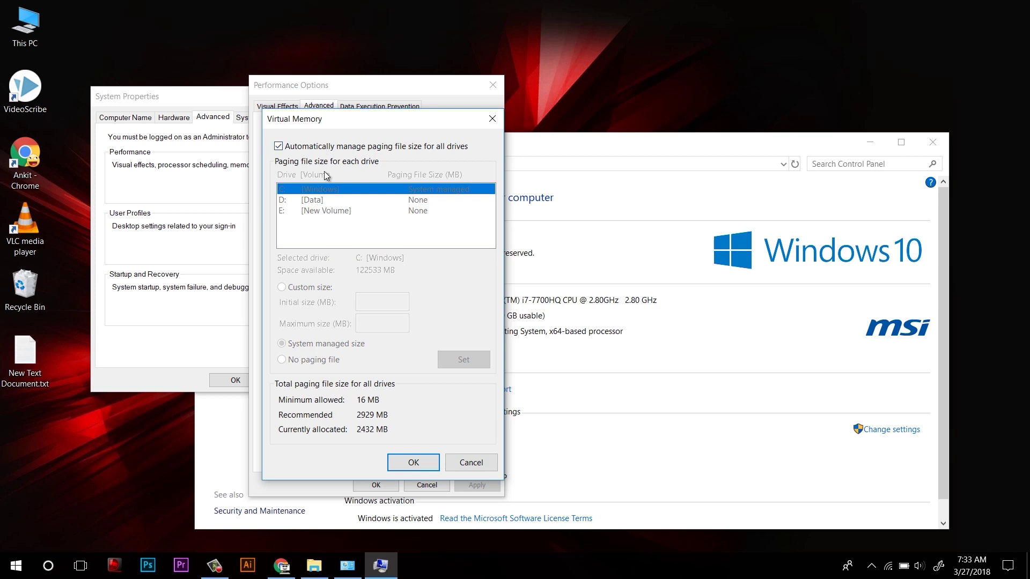
{"action": "left_click", "coordinate": [492, 119]}
{"action": "key", "text": "Escape"}
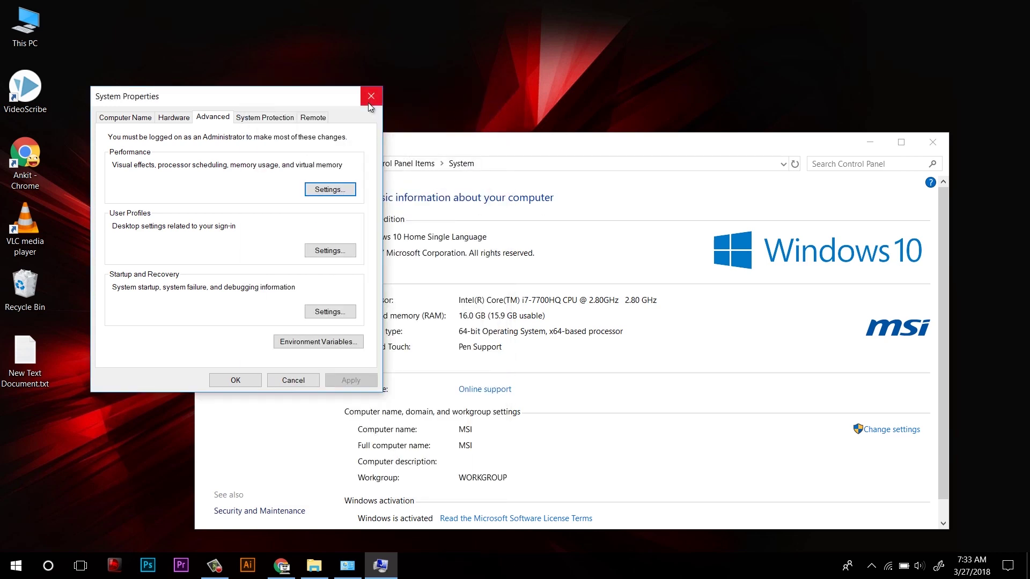
Reopen Virtual Memory, toggle automatic paging management again and leave it enabled
{"action": "left_click", "coordinate": [327, 190]}
{"action": "left_click", "coordinate": [196, 155]}
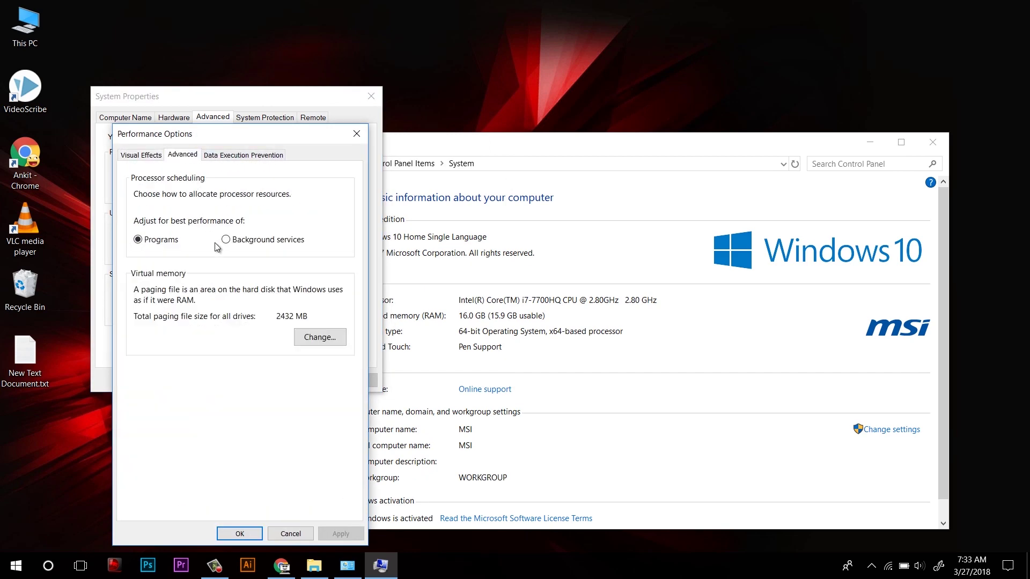
{"action": "left_click", "coordinate": [320, 336]}
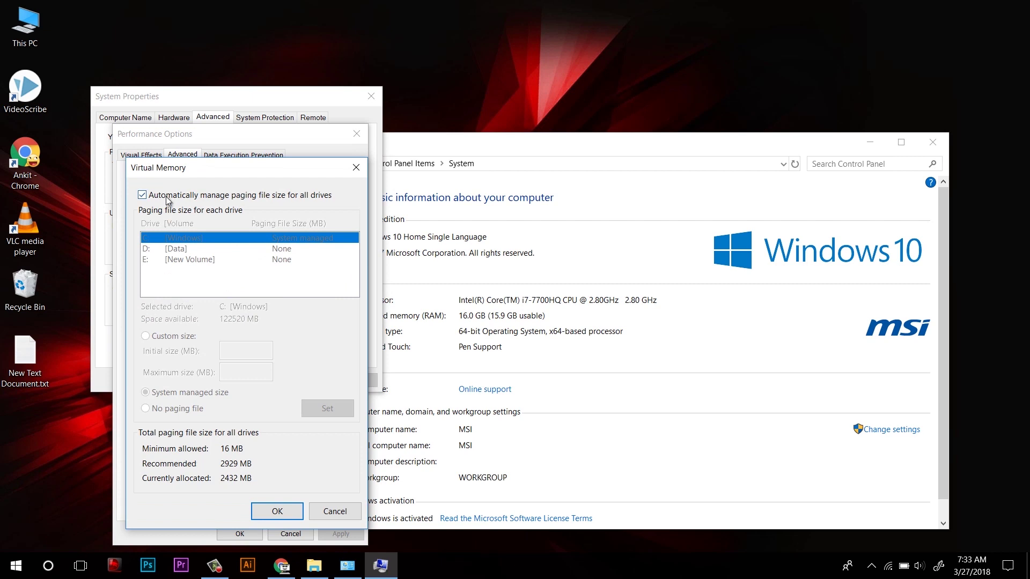
{"action": "left_click", "coordinate": [167, 199]}
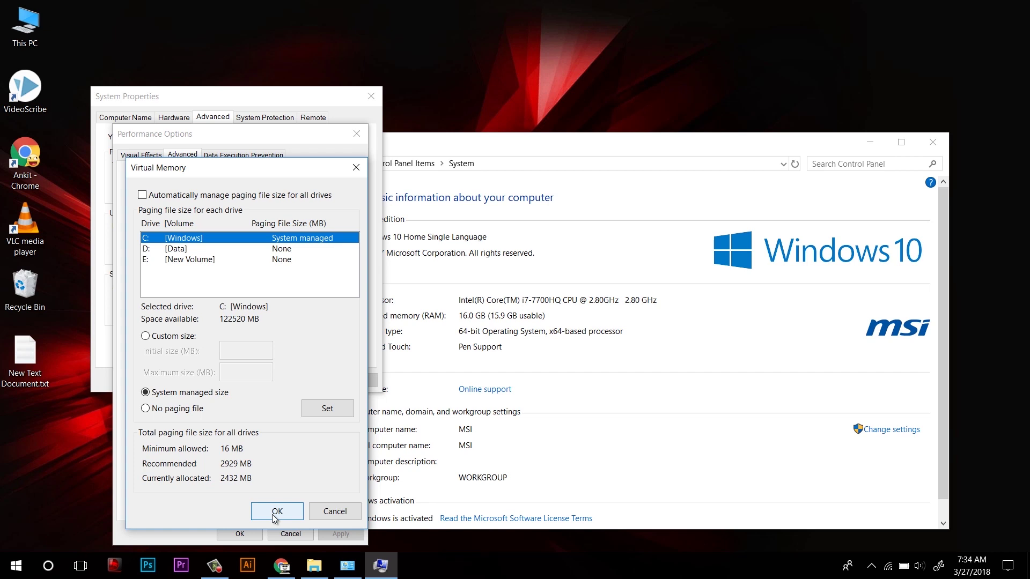
{"action": "left_click", "coordinate": [185, 196]}
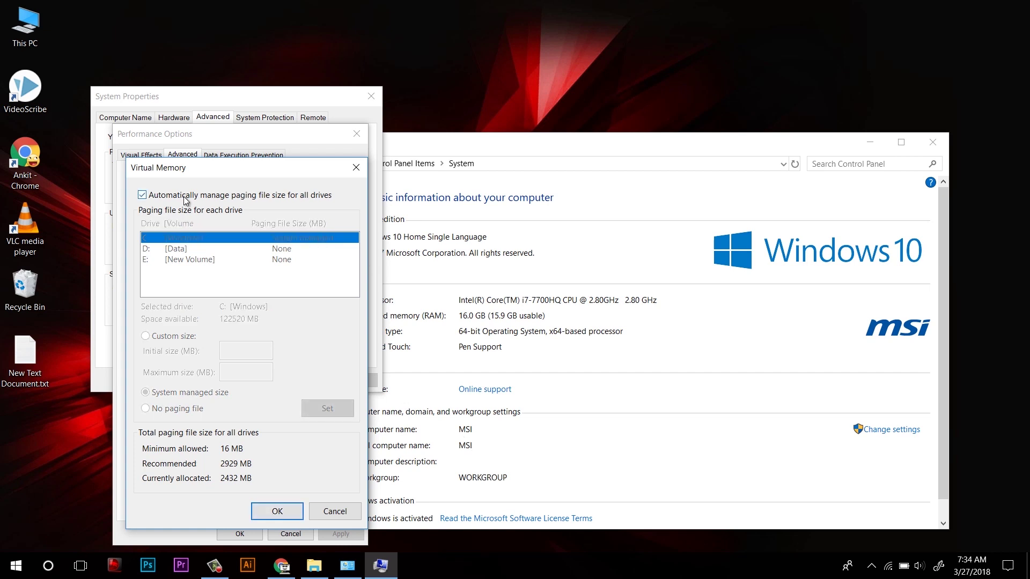
{"action": "left_click", "coordinate": [356, 167]}
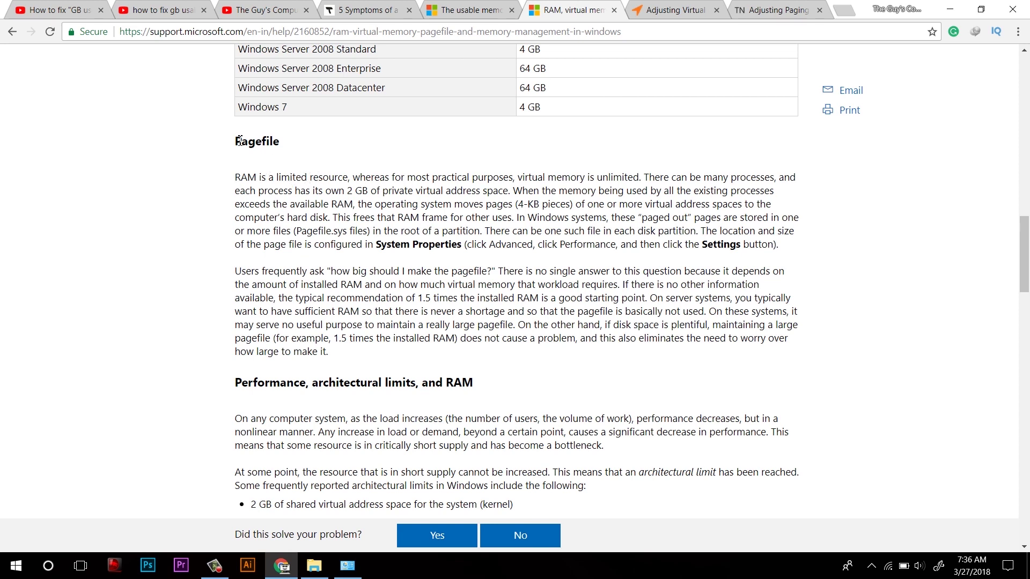
Highlight the Pagefile heading in the Microsoft support article, then clear the selection
{"action": "left_click_drag", "start_coordinate": [239, 141], "coordinate": [283, 146]}
{"action": "left_click", "coordinate": [295, 182]}
{"action": "scroll", "coordinate": [235, 216], "scroll_direction": "down", "scroll_amount": 1}
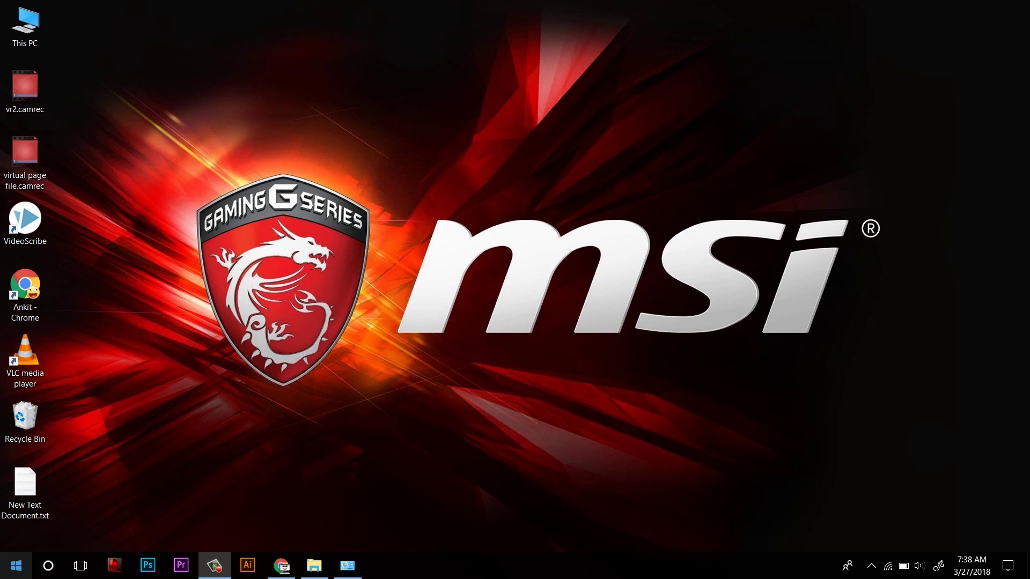
Launch msconfig from Run and reach the Boot tab's Advanced options
{"action": "right_click", "coordinate": [15, 565]}
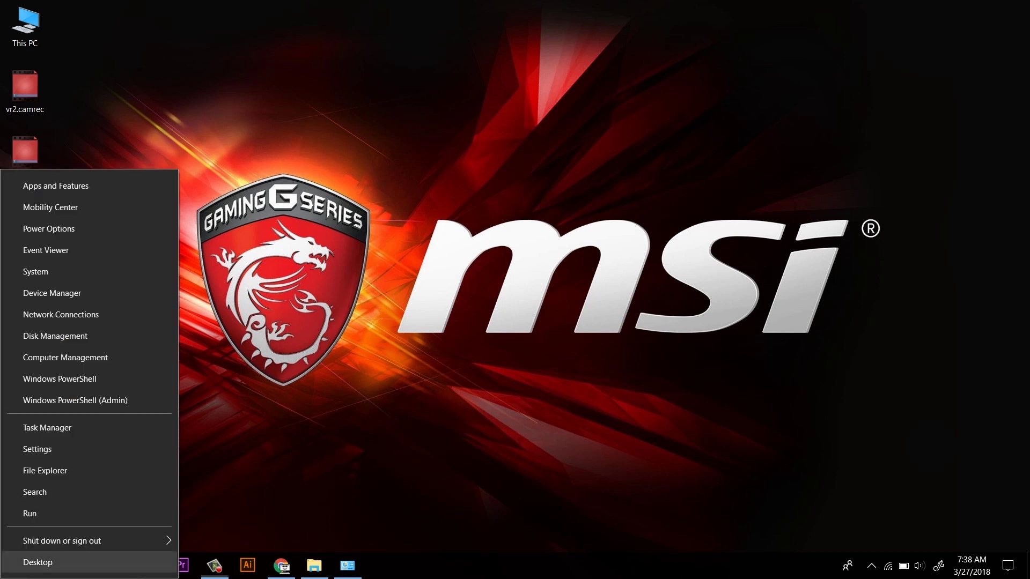
{"action": "left_click", "coordinate": [29, 514]}
{"action": "type", "text": "ms"}
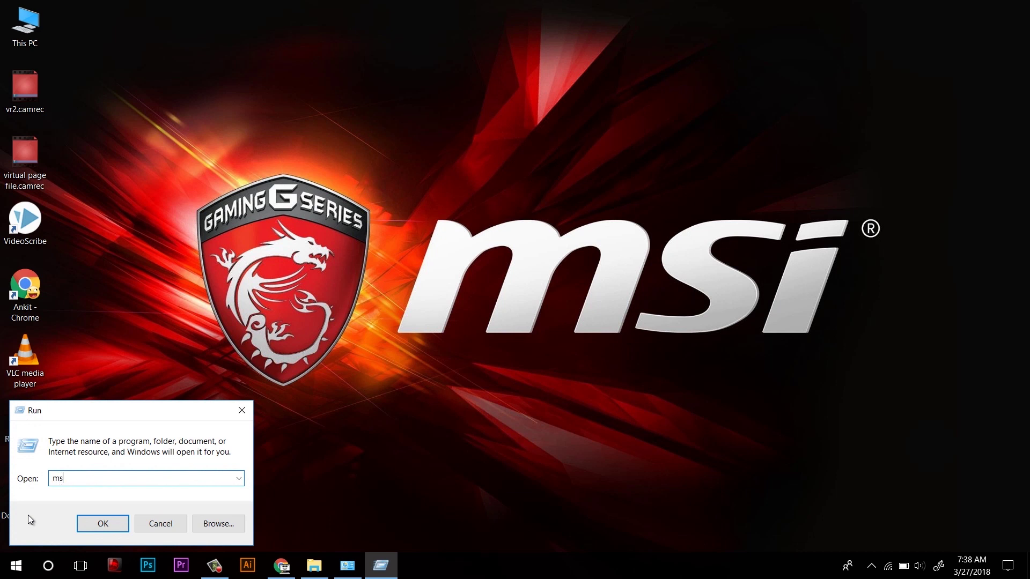
{"action": "type", "text": "con"}
{"action": "type", "text": "fig"}
{"action": "key", "text": "Return"}
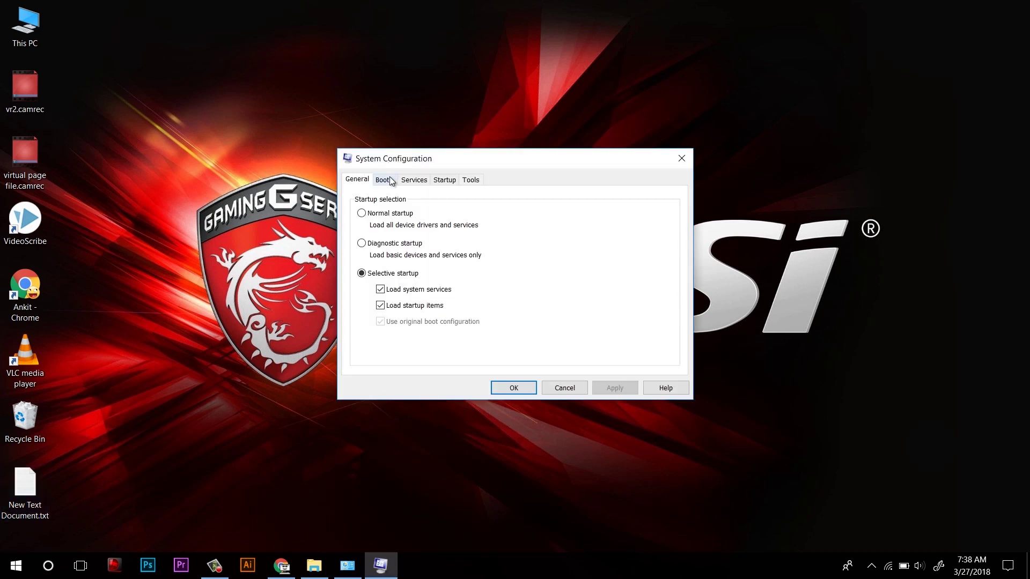
{"action": "left_click", "coordinate": [391, 182]}
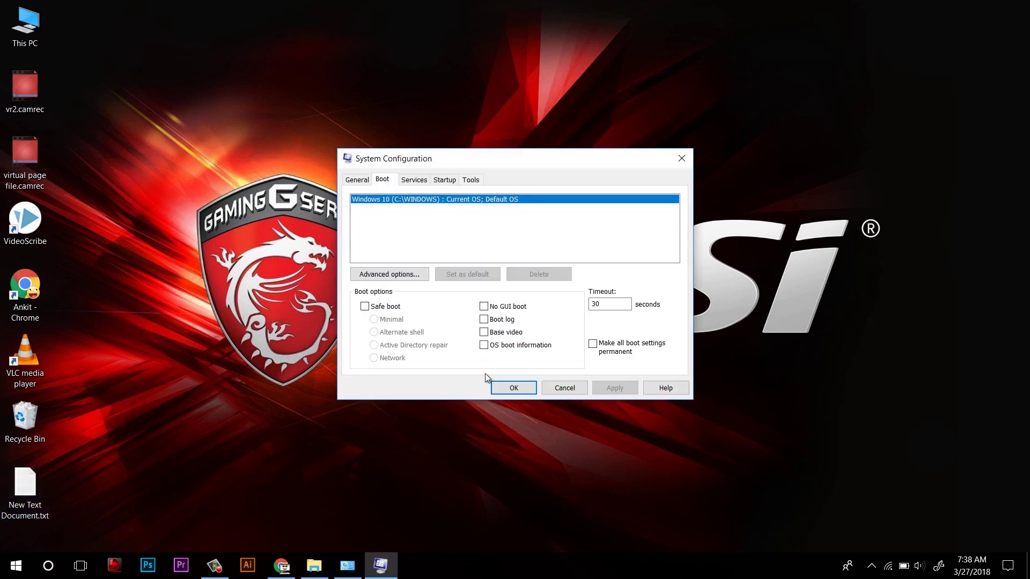
{"action": "left_click", "coordinate": [386, 278]}
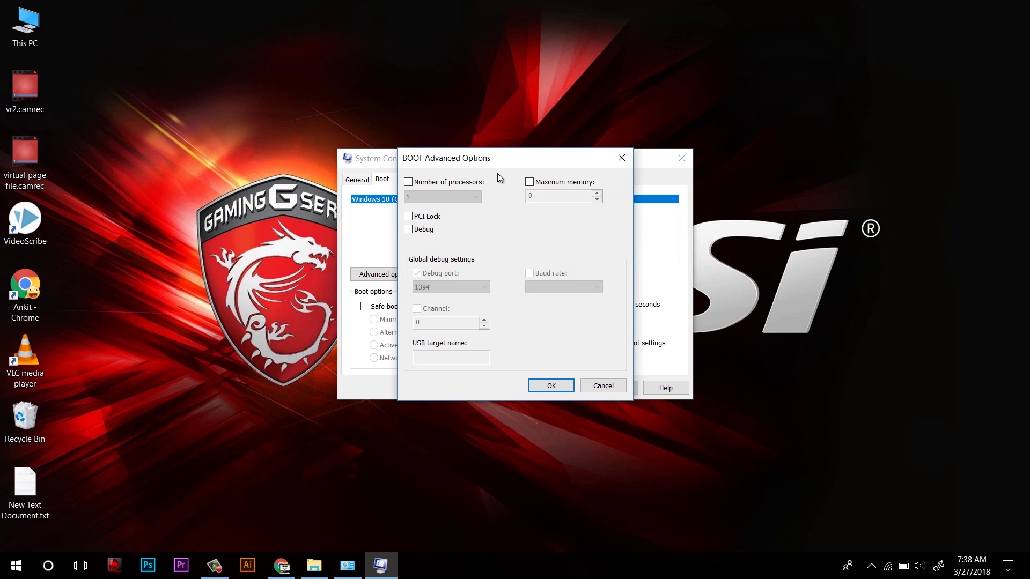
Check then uncheck Maximum memory (16384 MB), leaving the limit off
{"action": "left_click", "coordinate": [562, 187]}
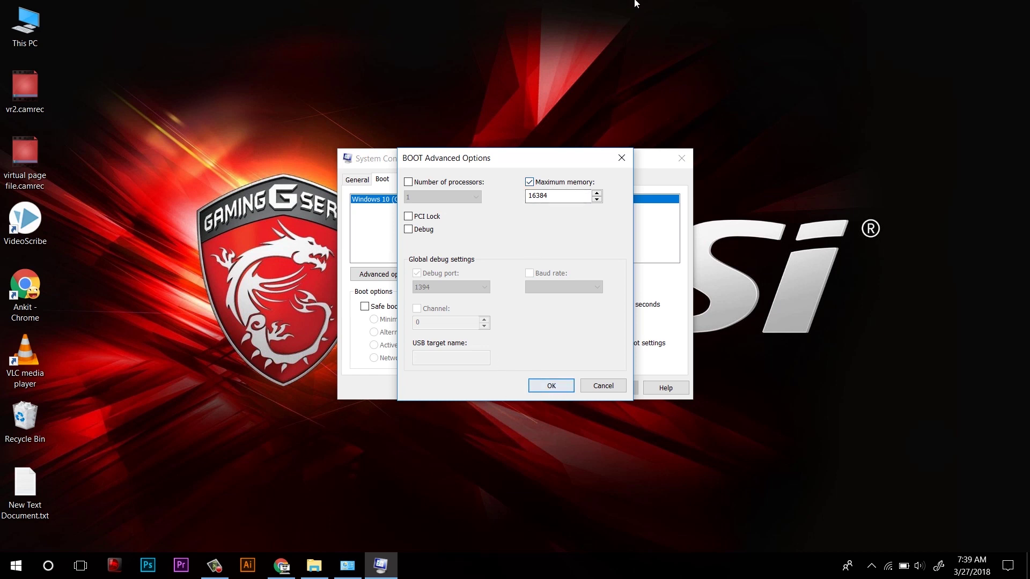
{"action": "left_click", "coordinate": [567, 182]}
Close the BOOT Advanced Options dialog
{"action": "left_click", "coordinate": [619, 165]}
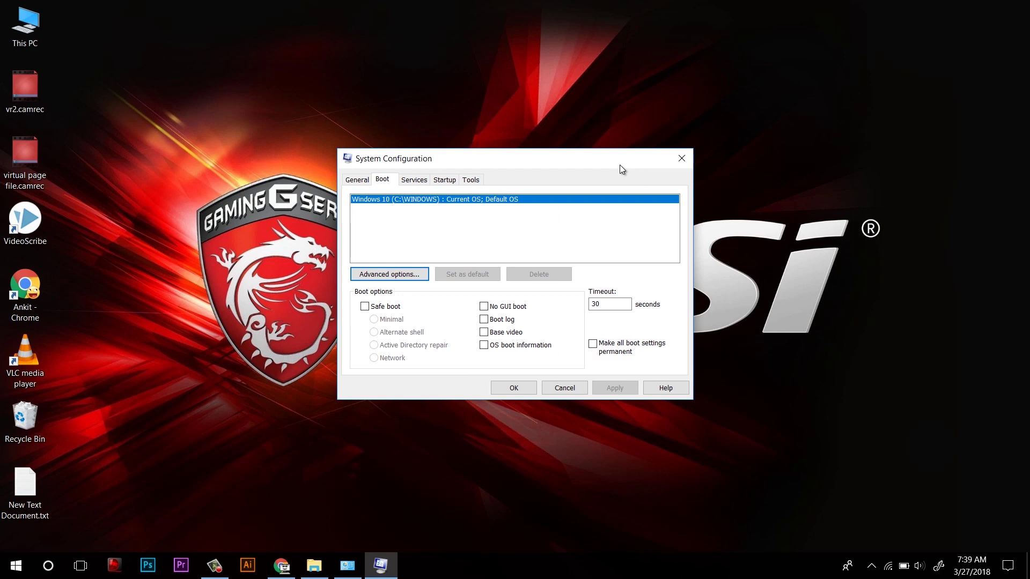